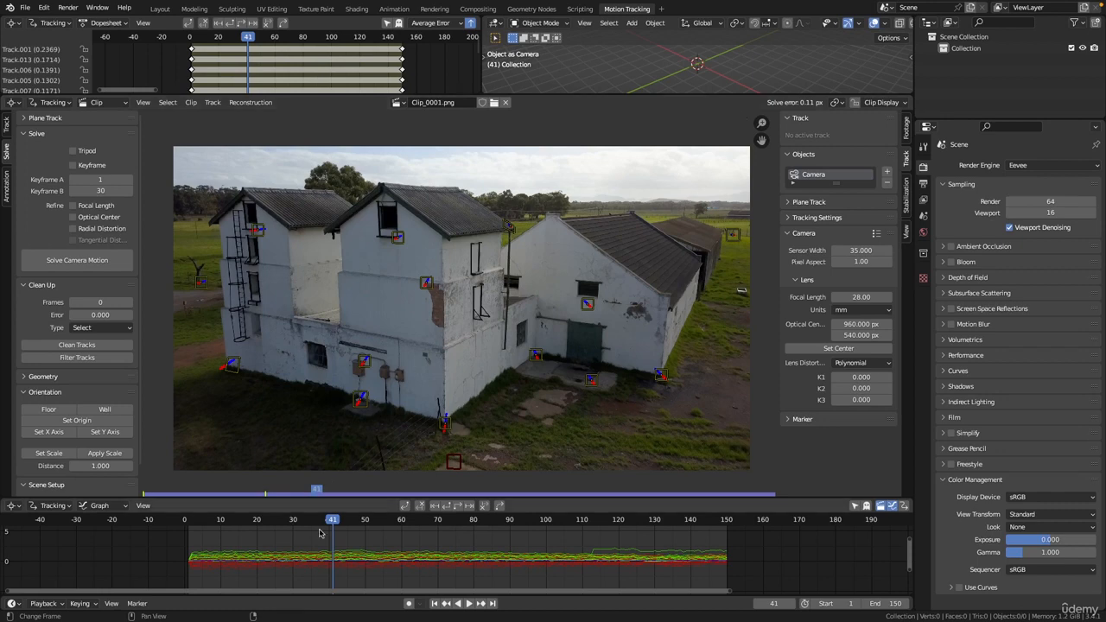
Review the existing tracks, return to the first frame and zoom the clip view onto the sky above the roof.
left_click_drag(326, 519, 395, 502)
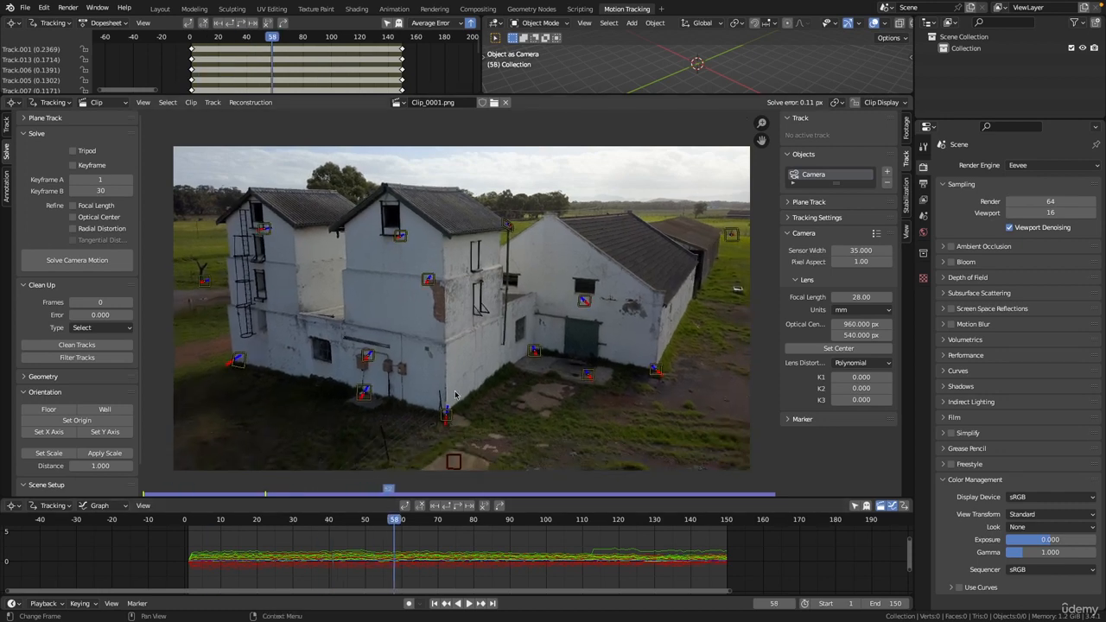
key("shift+Left")
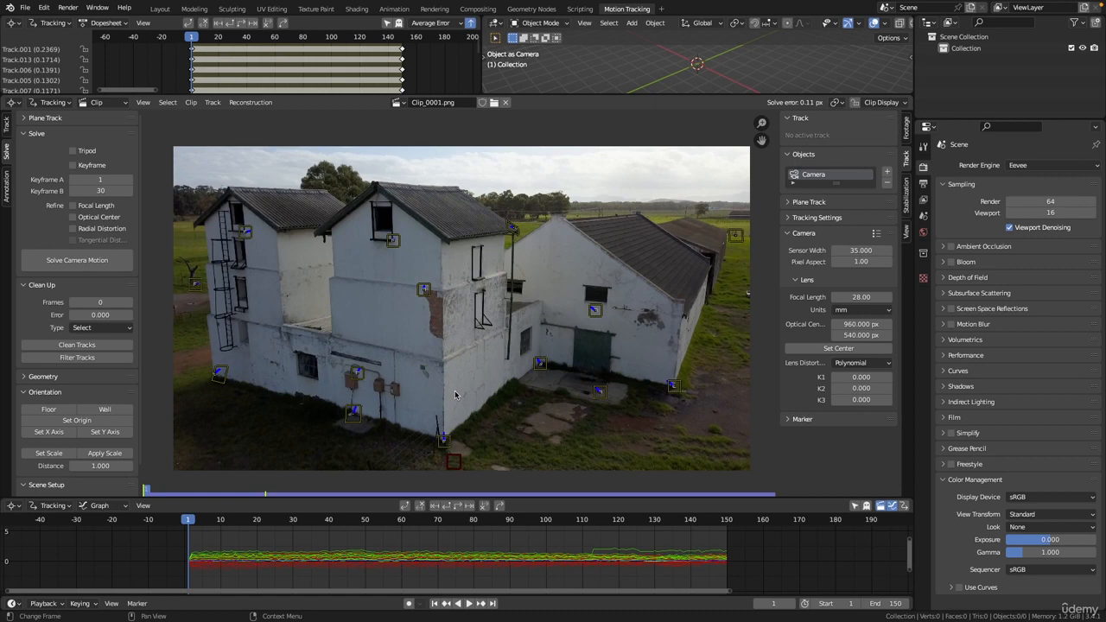
left_click(6, 125)
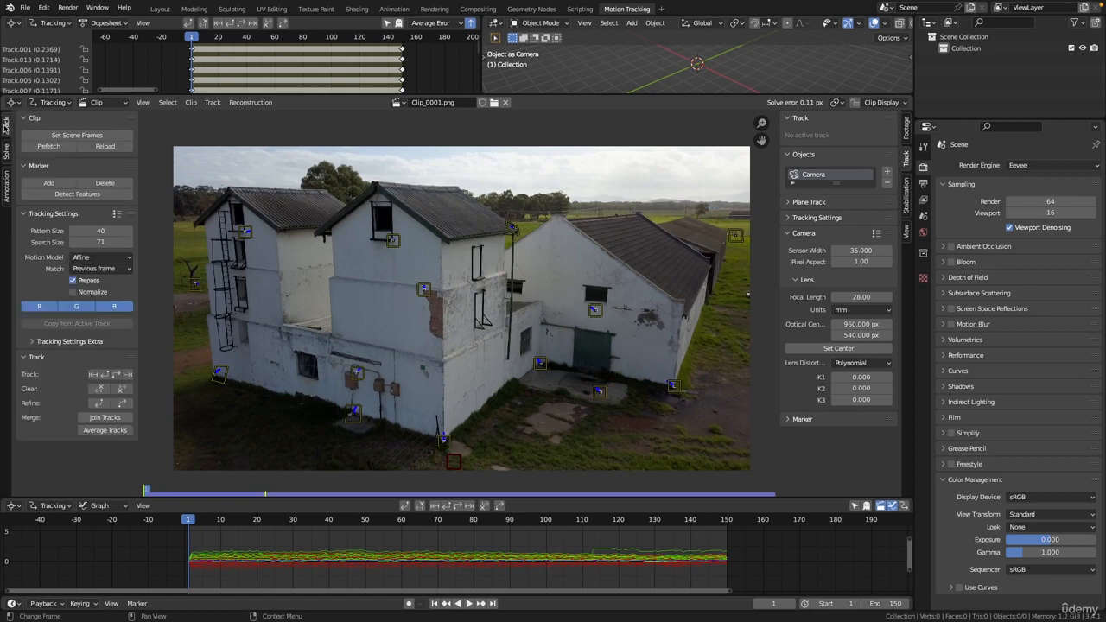
left_click_drag(282, 95, 284, 76)
scroll(458, 294, "up", 1)
middle_click_drag(457, 294, 491, 303)
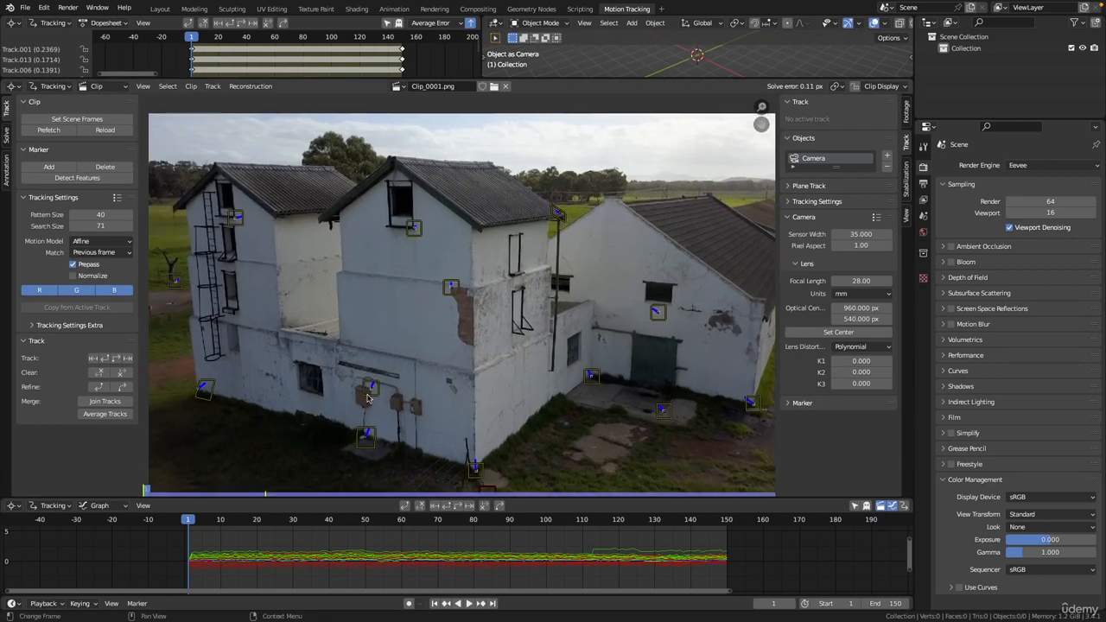
middle_click_drag(460, 133, 497, 199)
middle_click_drag(432, 270, 347, 366)
middle_click_drag(449, 223, 465, 188, "ctrl")
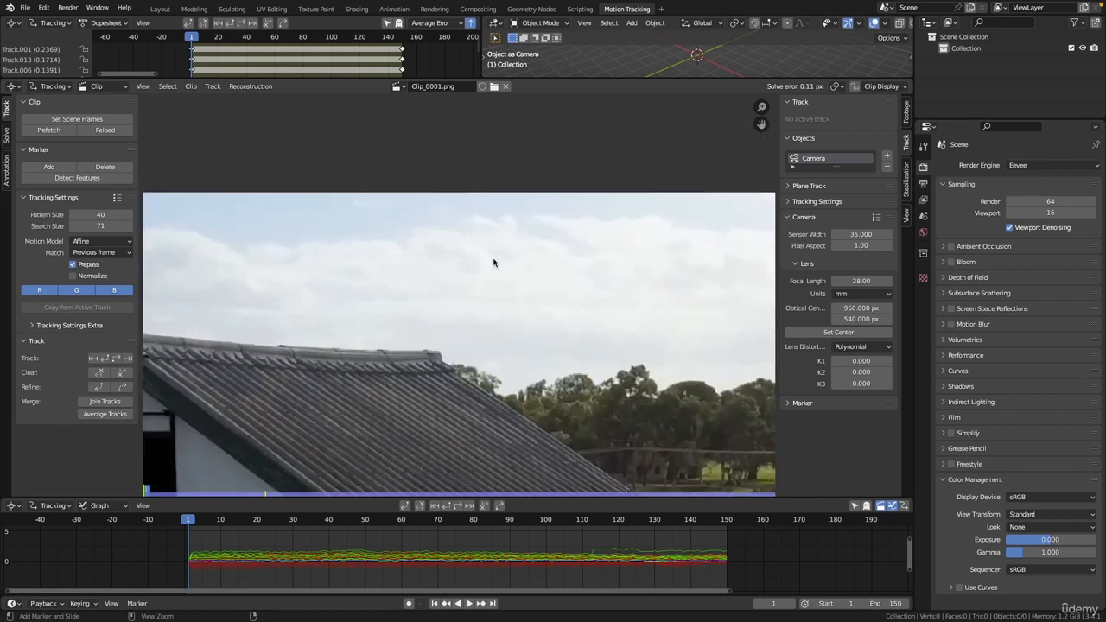
middle_click_drag(493, 262, 495, 239, "ctrl")
mouse_move(491, 238)
middle_mouse_down()
mouse_move(418, 216)
mouse_move(435, 250)
middle_mouse_up()
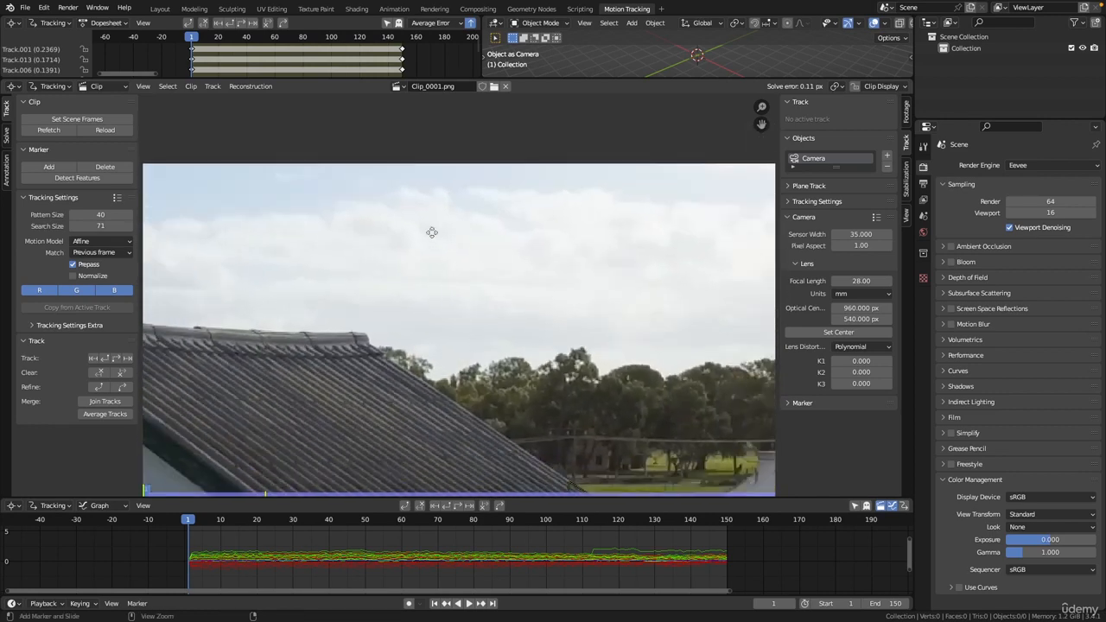
Add Track.015 in the empty sky and shift its marker left at frame 34.
left_click(431, 232, "ctrl")
scroll(510, 293, "down", 3)
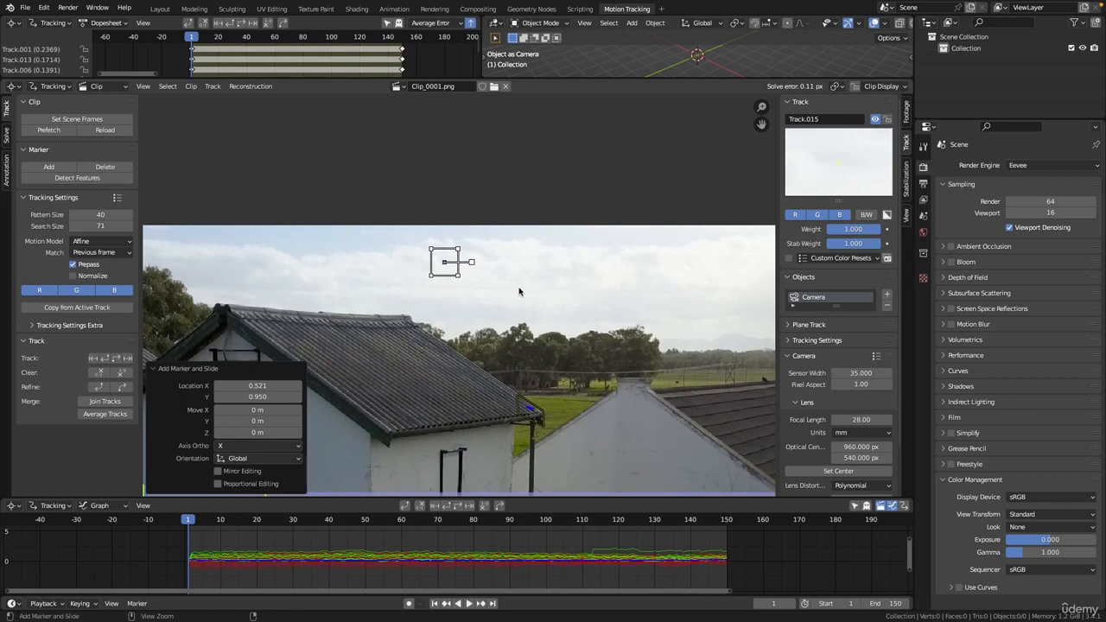
key("shift+Right")
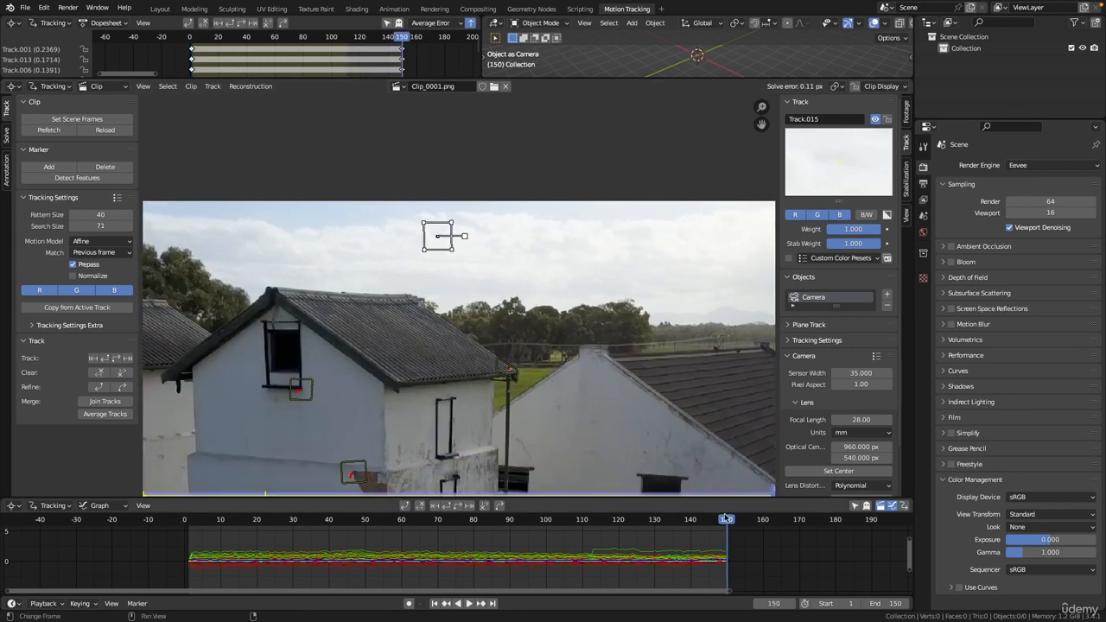
left_click_drag(727, 519, 305, 538)
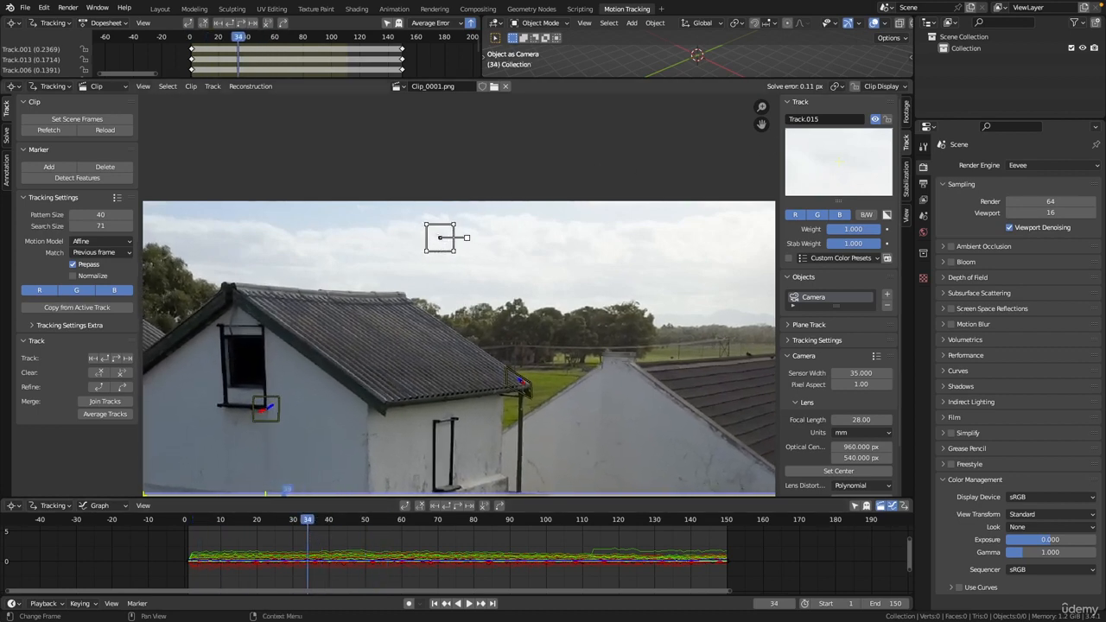
mouse_move(440, 237)
left_mouse_down()
mouse_move(357, 230)
mouse_move(381, 229)
left_mouse_up()
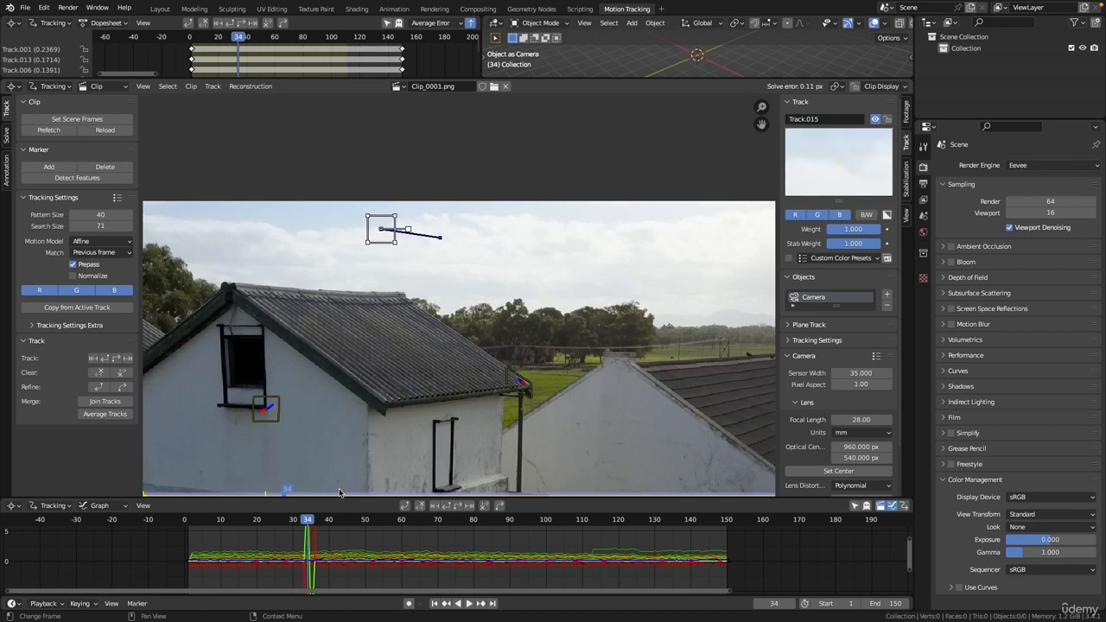
Push the sky marker right at frames 69, 96 and 123 to create an erratic path.
left_click(340, 520)
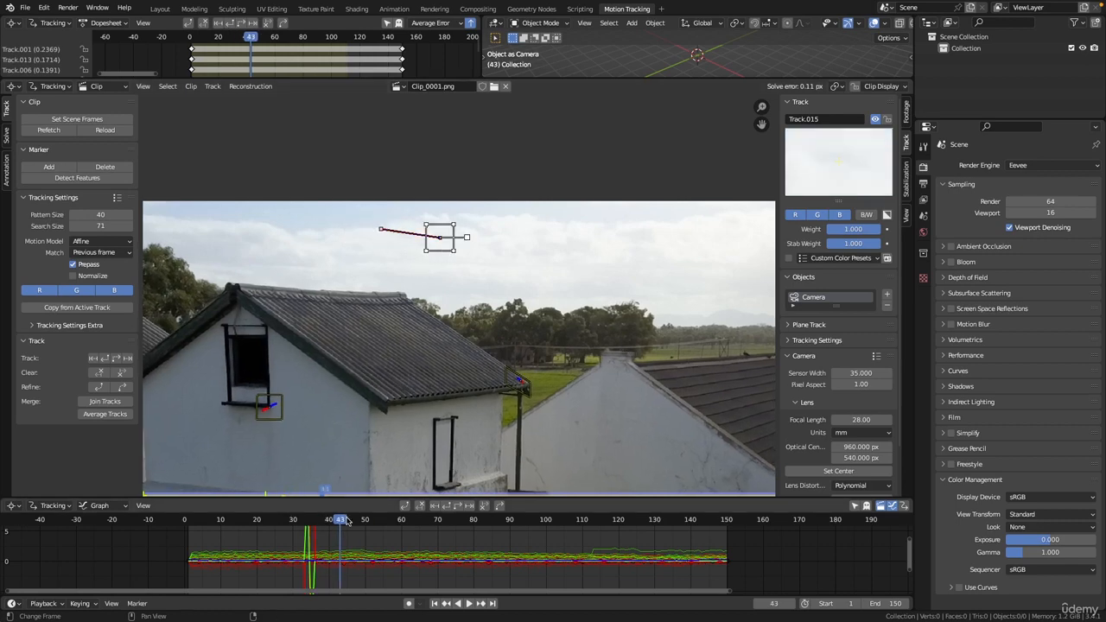
left_click_drag(346, 519, 433, 520)
mouse_move(444, 249)
left_mouse_down()
mouse_move(544, 242)
mouse_move(536, 238)
left_mouse_up()
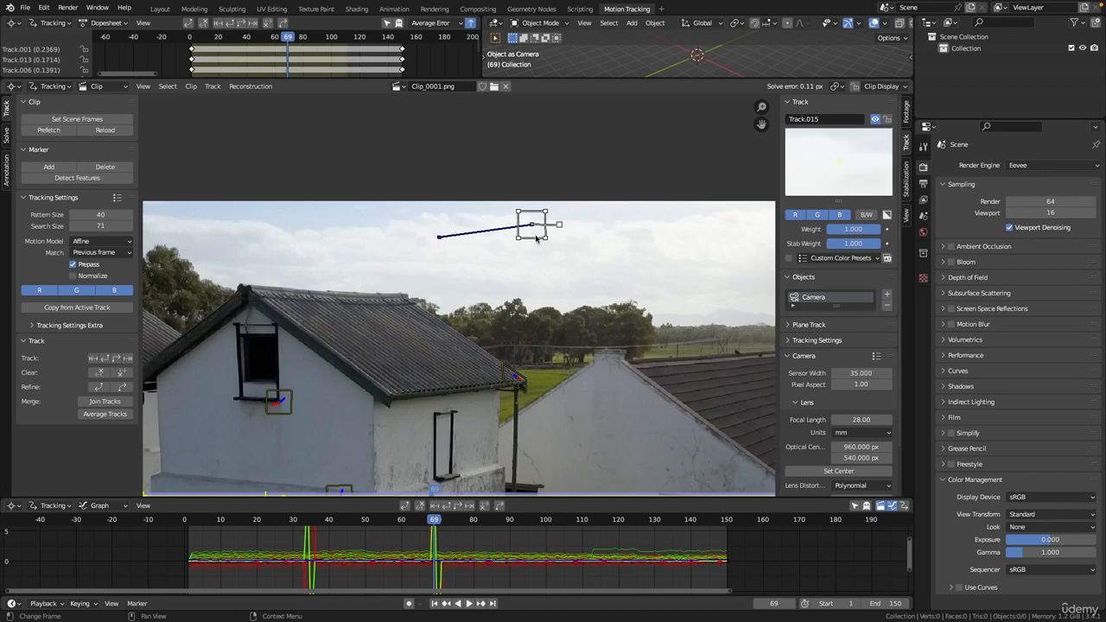
left_click_drag(501, 519, 532, 519)
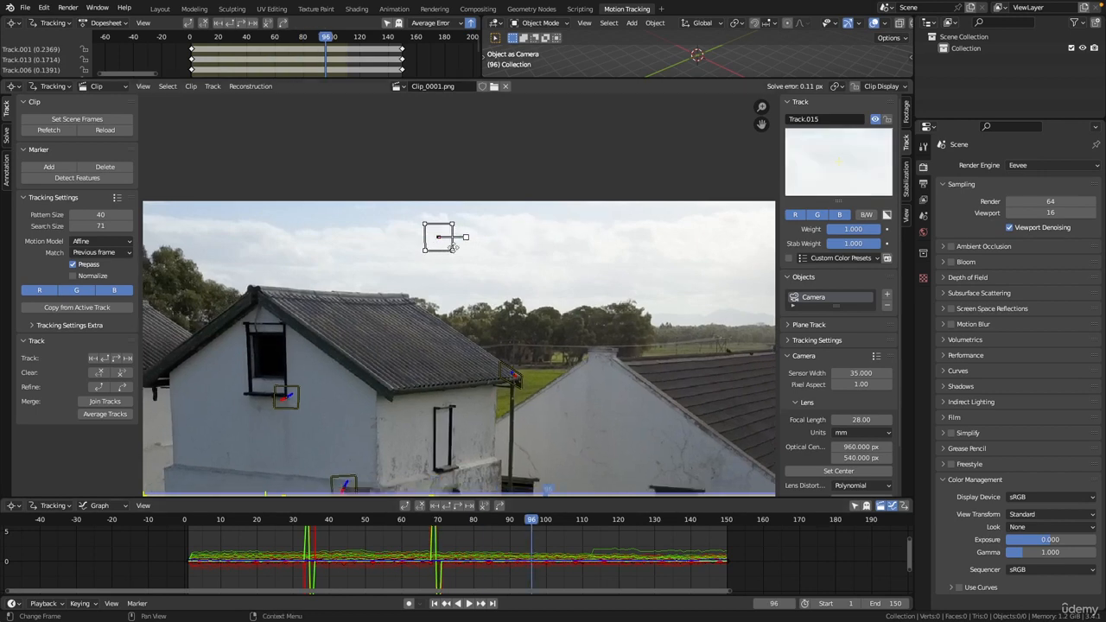
mouse_move(449, 244)
left_mouse_down()
mouse_move(552, 252)
mouse_move(618, 275)
left_mouse_up()
left_click_drag(608, 521, 629, 520)
mouse_move(452, 251)
left_mouse_down()
mouse_move(557, 280)
mouse_move(528, 259)
mouse_move(579, 261)
left_mouse_up()
Check the error spikes in the graph, then displace the sky marker at frames 143 and 16.
left_click_drag(581, 499, 579, 328)
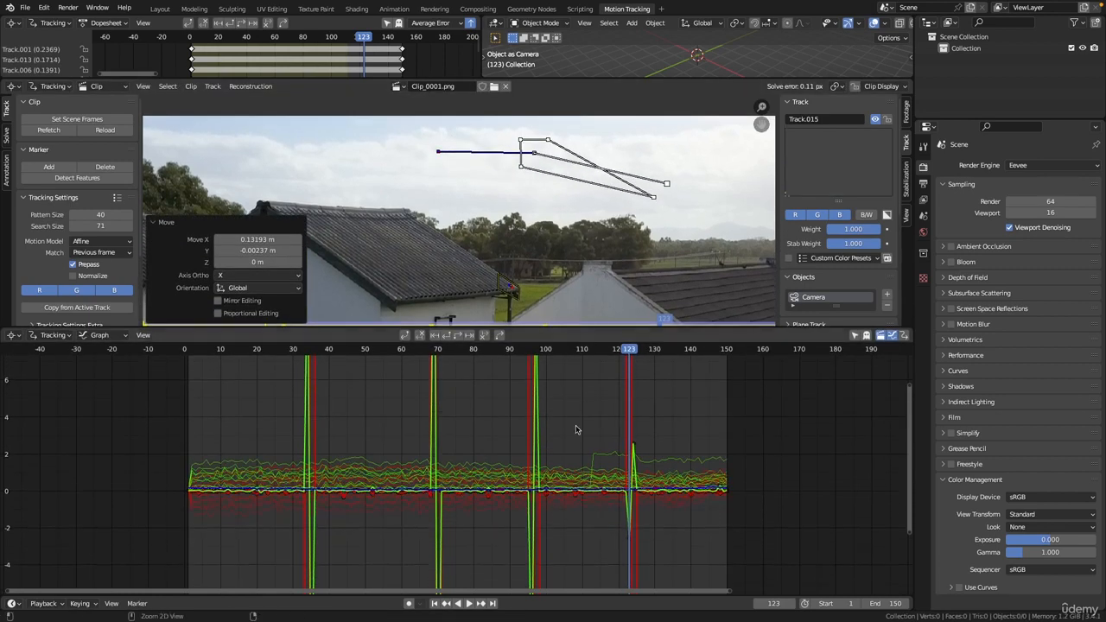
middle_click_drag(578, 430, 579, 469, "ctrl")
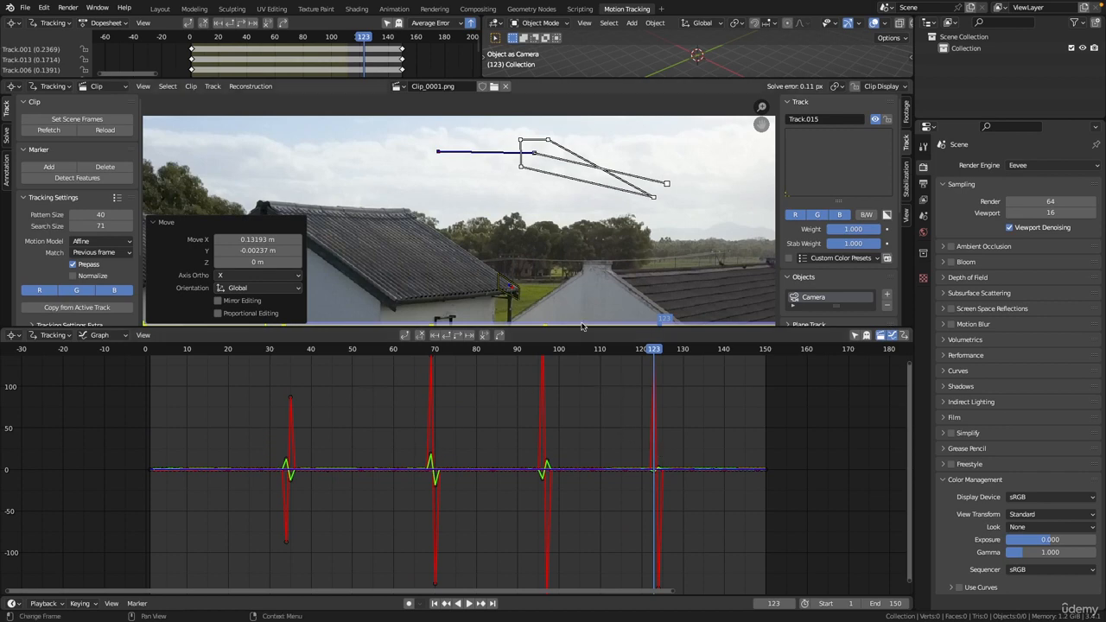
left_click_drag(581, 328, 581, 408)
left_click_drag(701, 429, 737, 431)
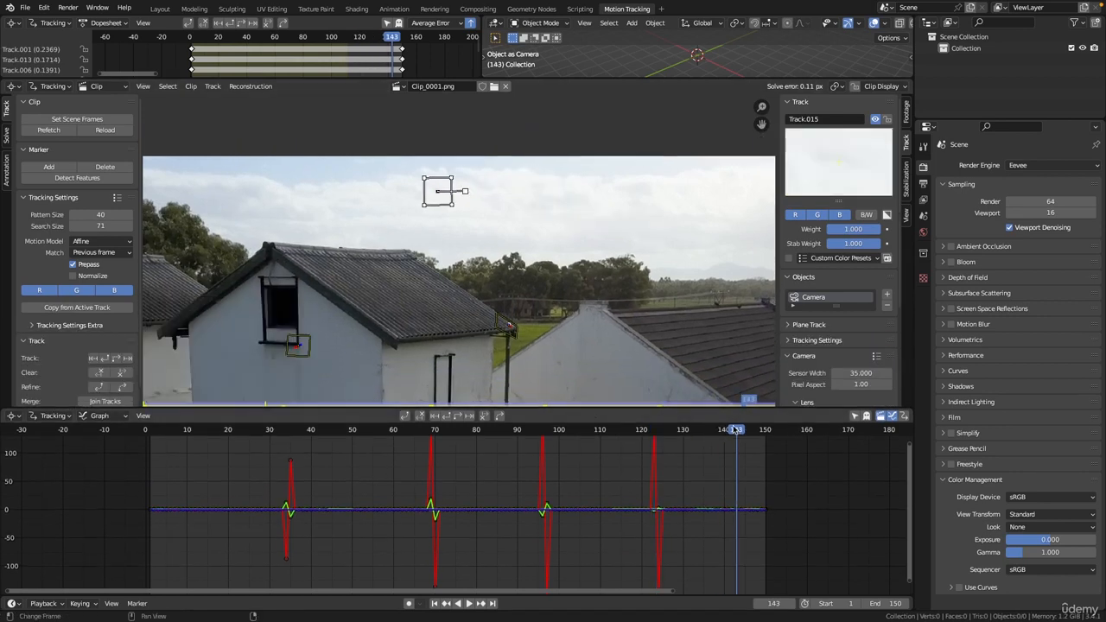
key("g")
left_click(305, 200)
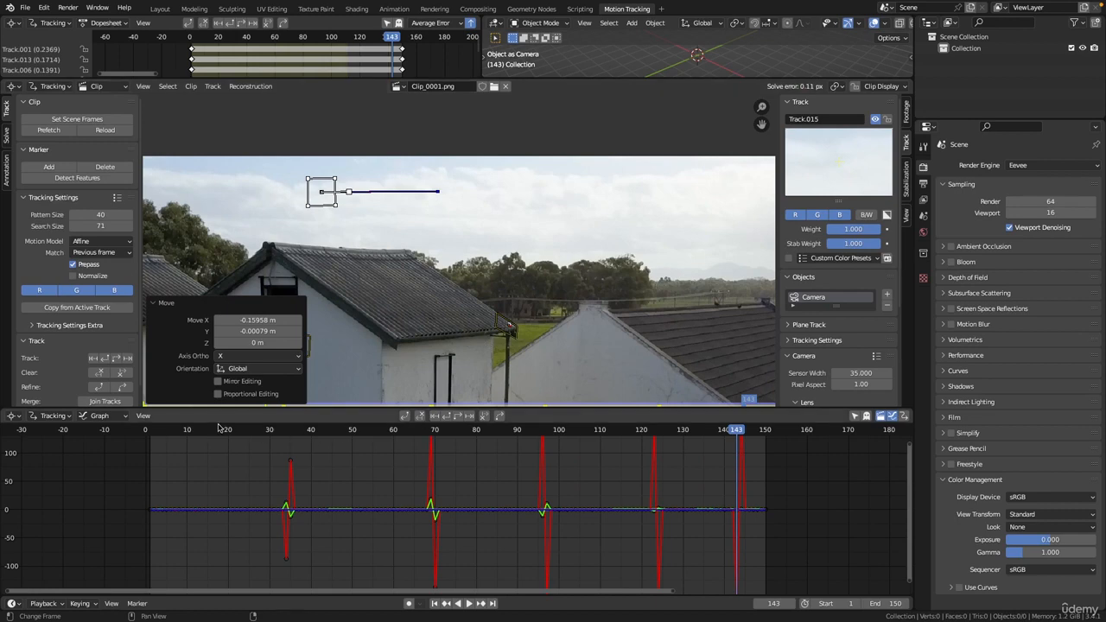
left_click(212, 429)
left_click_drag(439, 204, 558, 199)
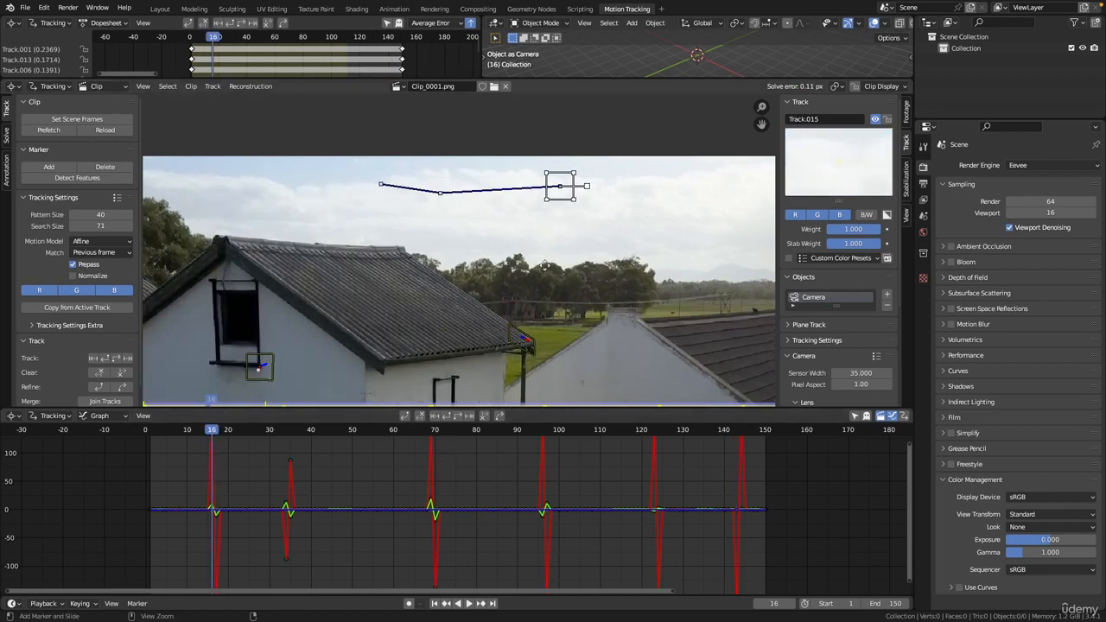
scroll(513, 338, "down", 2)
middle_click_drag(513, 338, 532, 244)
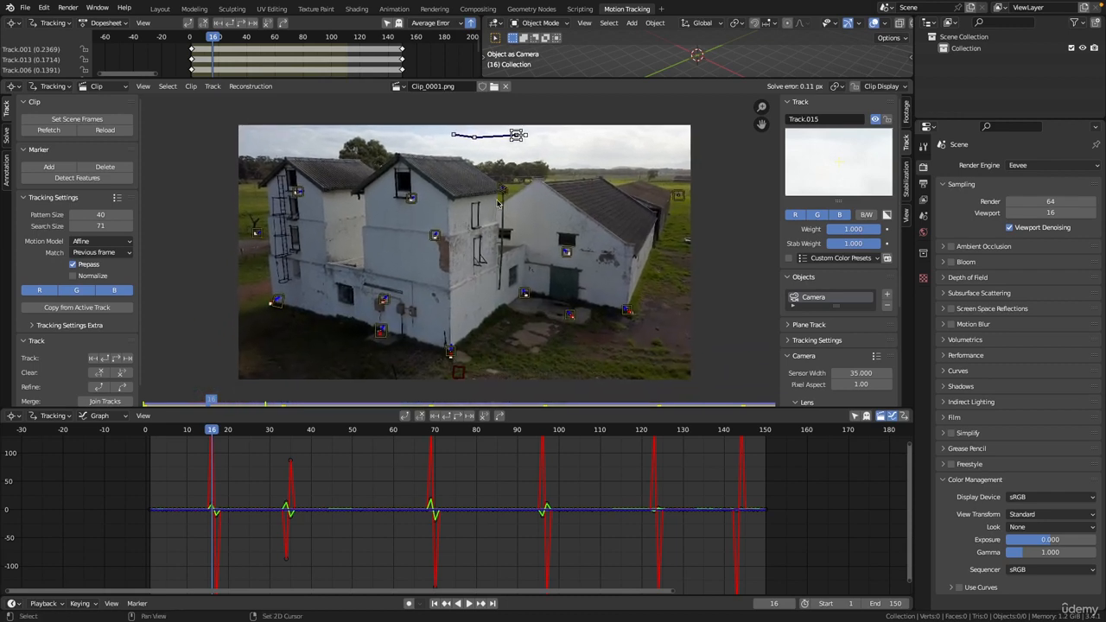
Re-solve camera motion from frame 1 with the sky track, raising the error to 1.33 px.
left_click(6, 136)
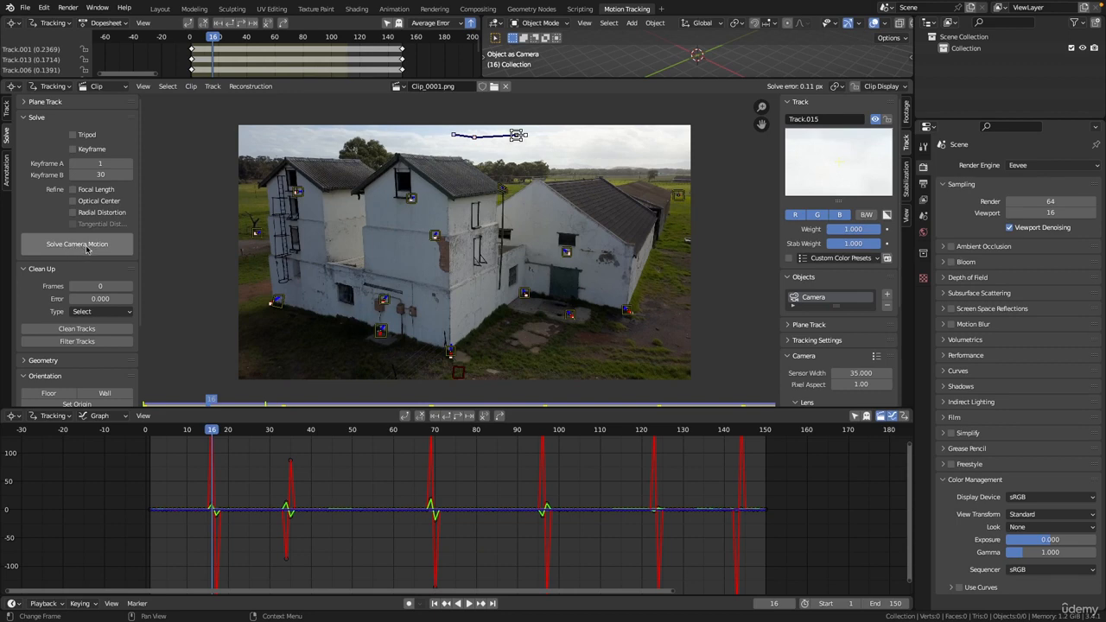
left_click(654, 406)
left_click_drag(652, 408, 642, 488)
key("shift+Left")
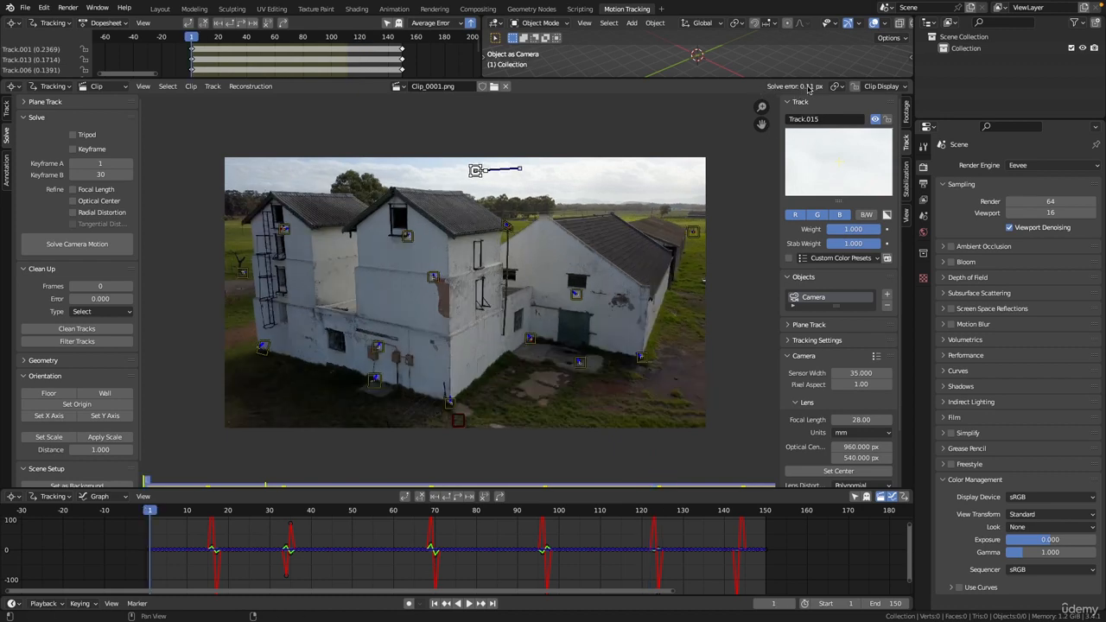
left_click(79, 245)
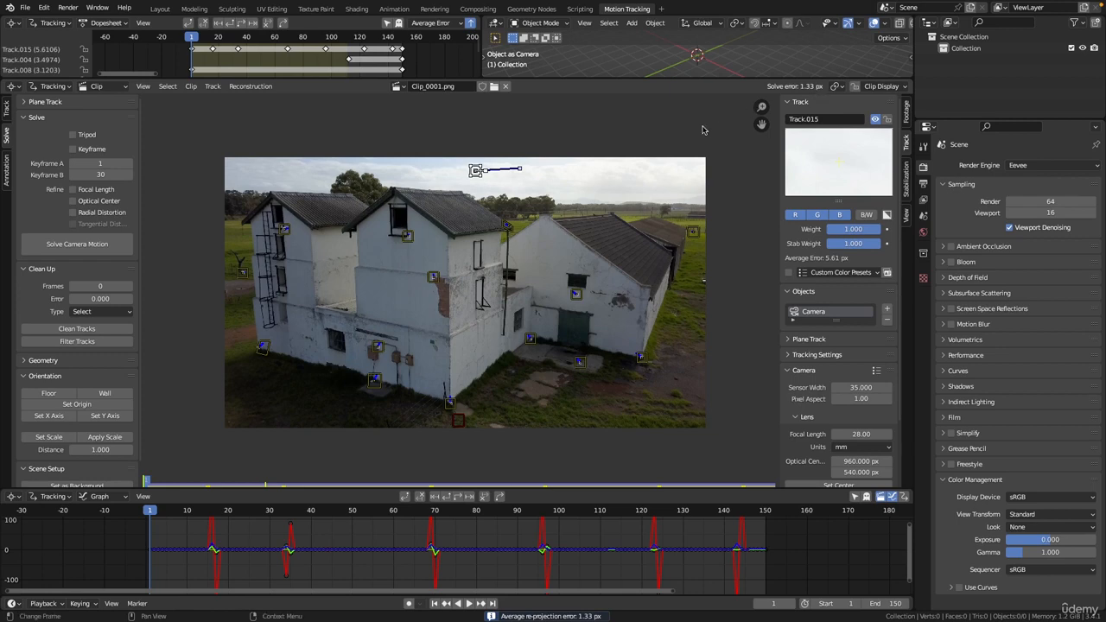
Deselect the sky track and expand the Clean Up panel, keeping the Type on Select.
scroll(644, 160, "up", 2)
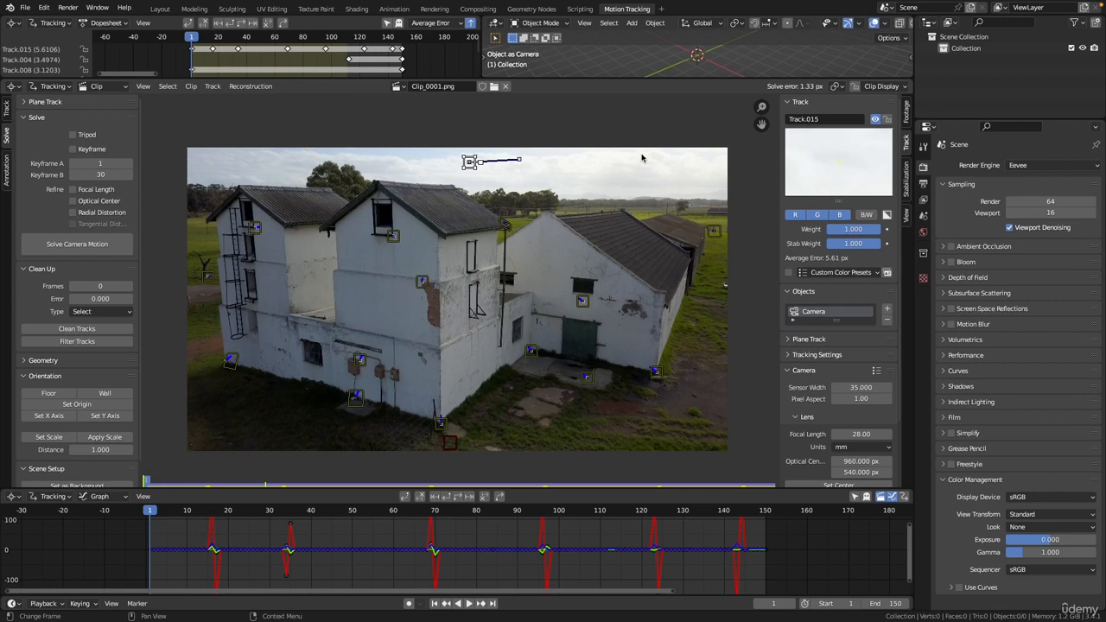
left_click(570, 123)
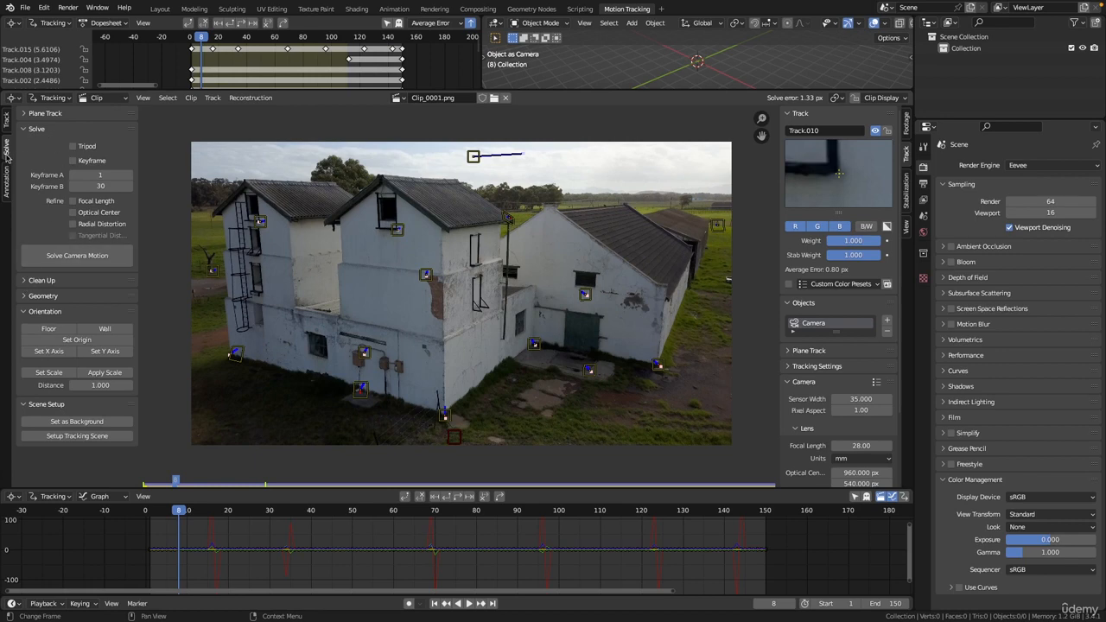
left_click(25, 281)
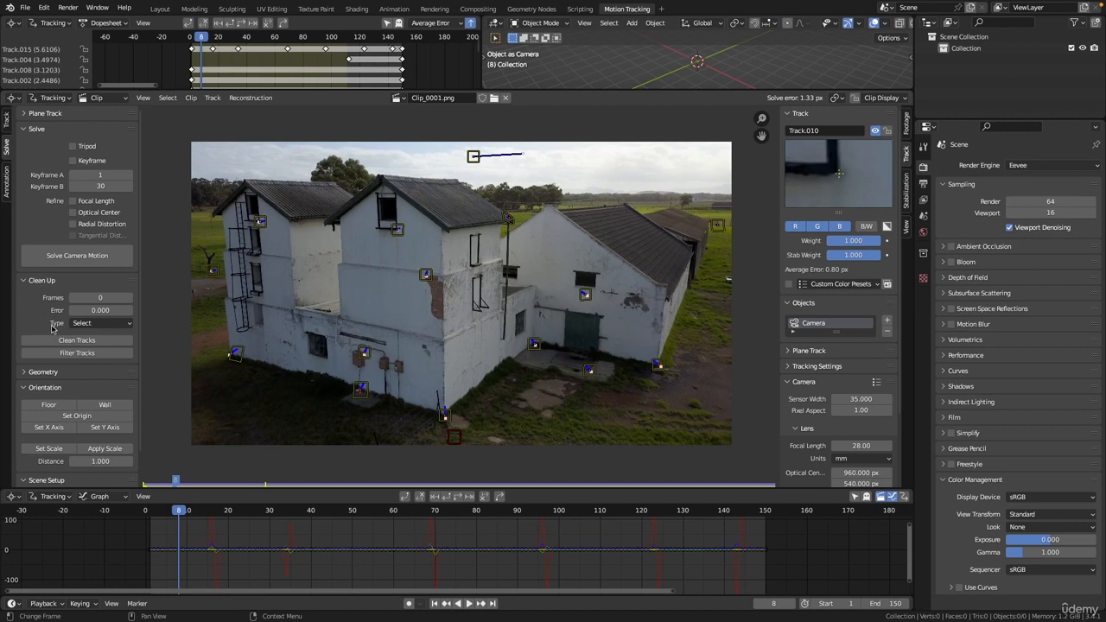
left_click(97, 323)
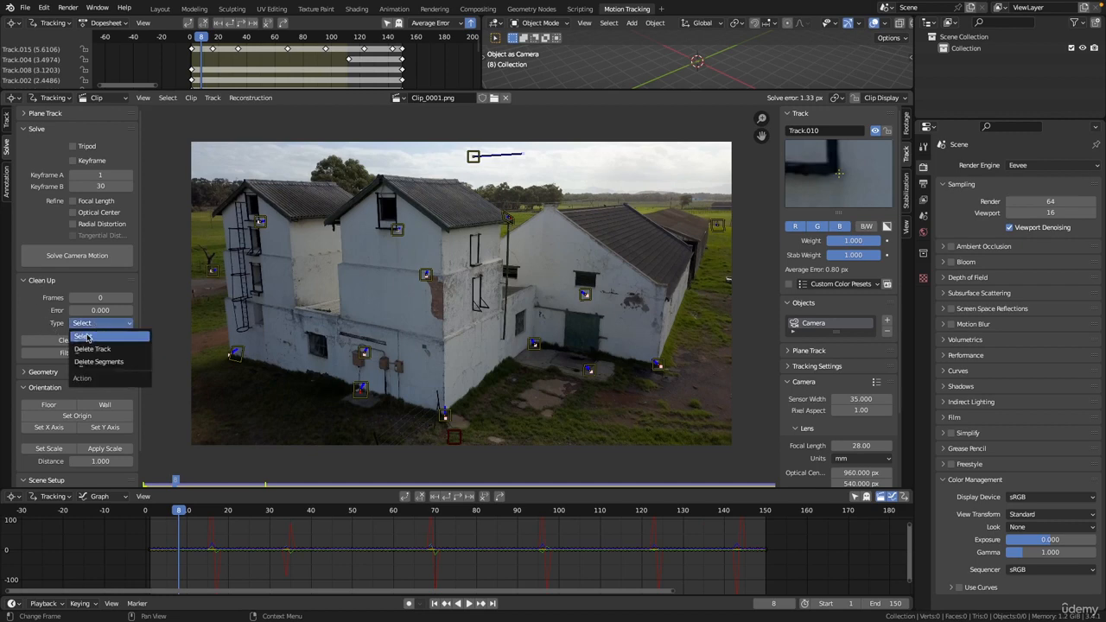
left_click(100, 337)
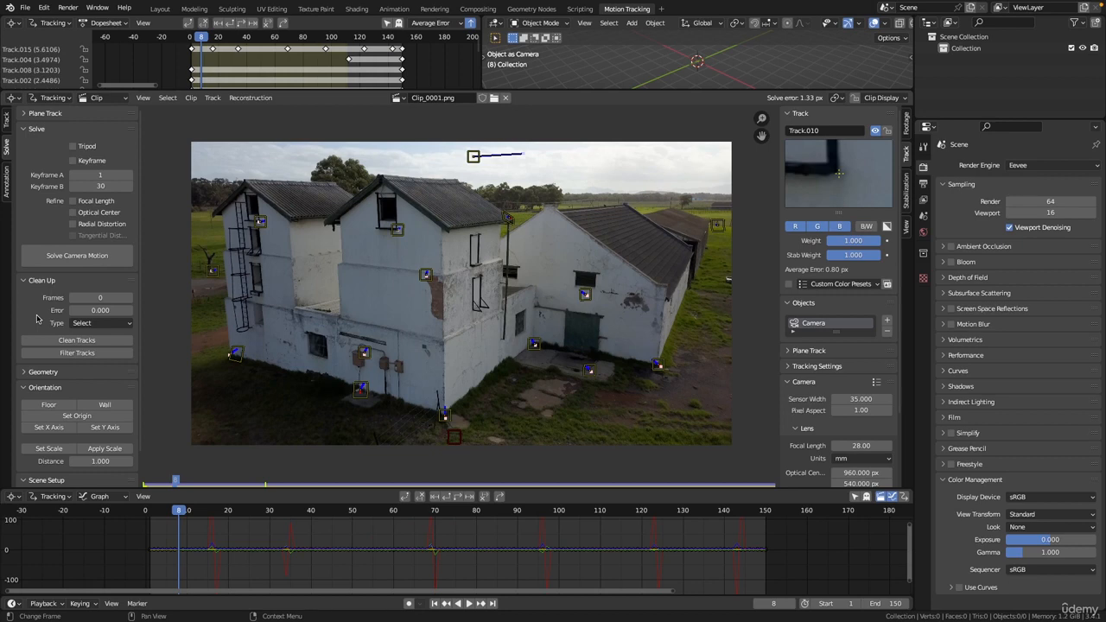
Run Filter Tracks and set its Track Threshold to 0.
left_click(101, 354)
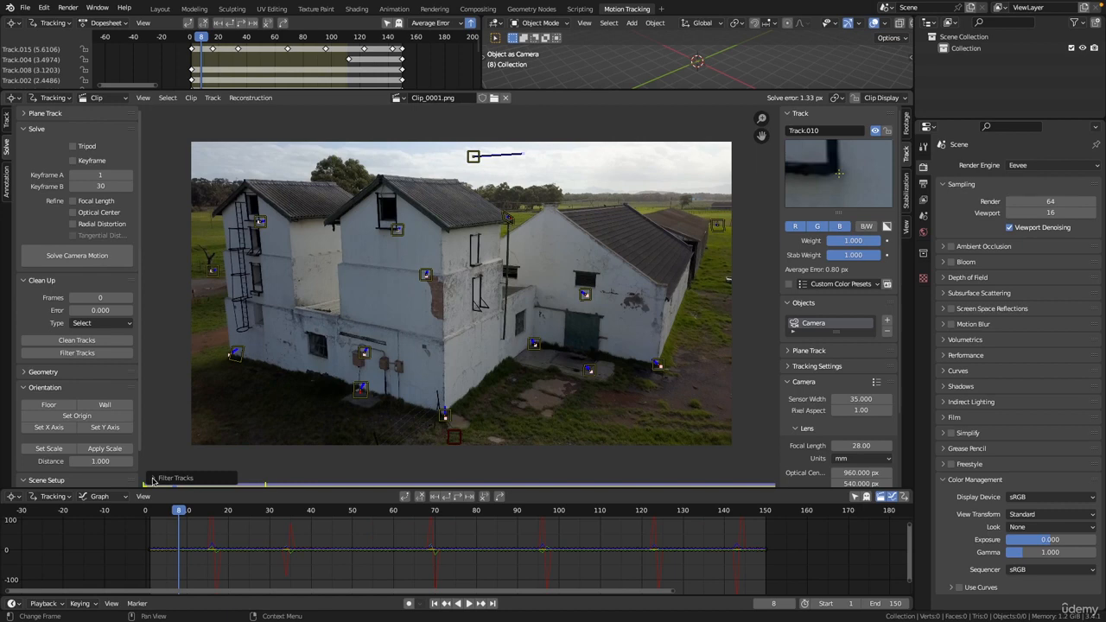
left_click(153, 480)
left_click_drag(259, 478, 168, 473)
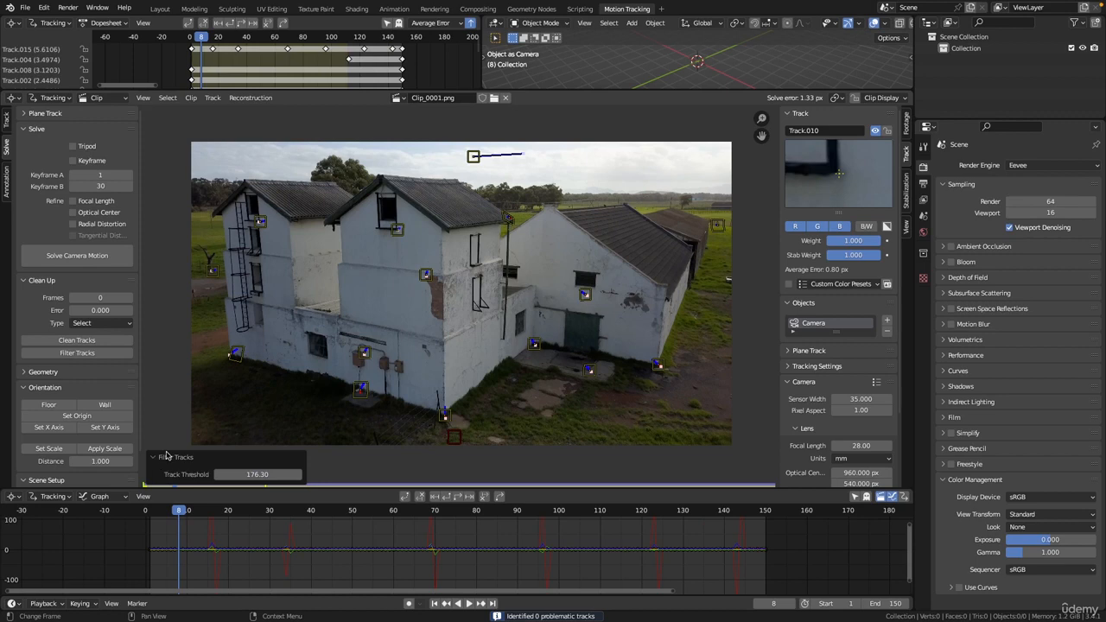
left_click_drag(269, 474, 242, 474)
left_click(255, 471)
type("0")
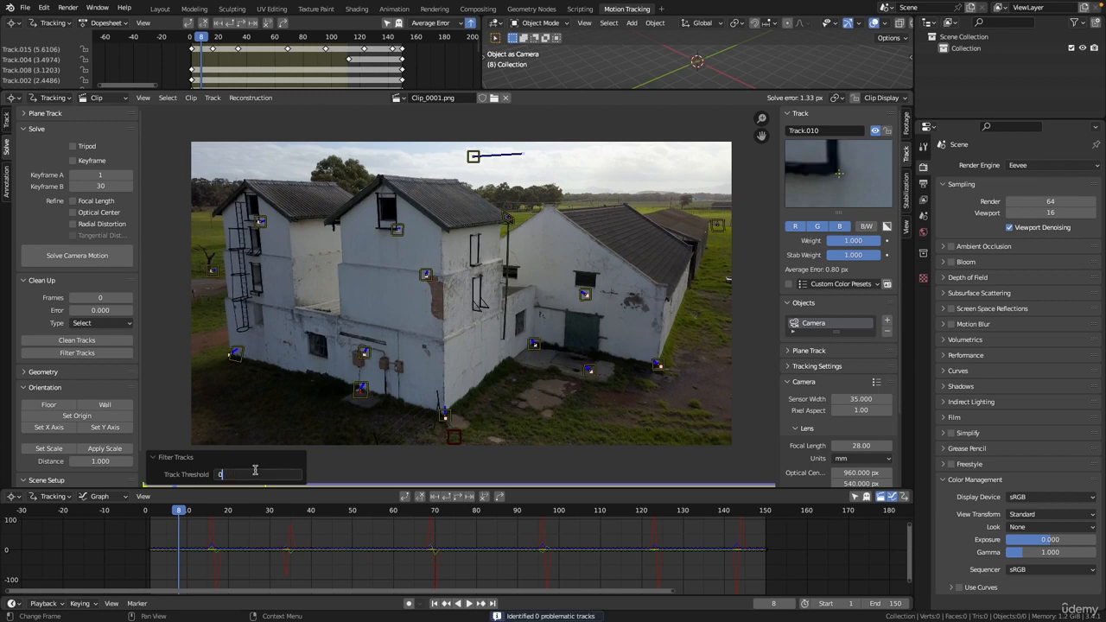
key("Return")
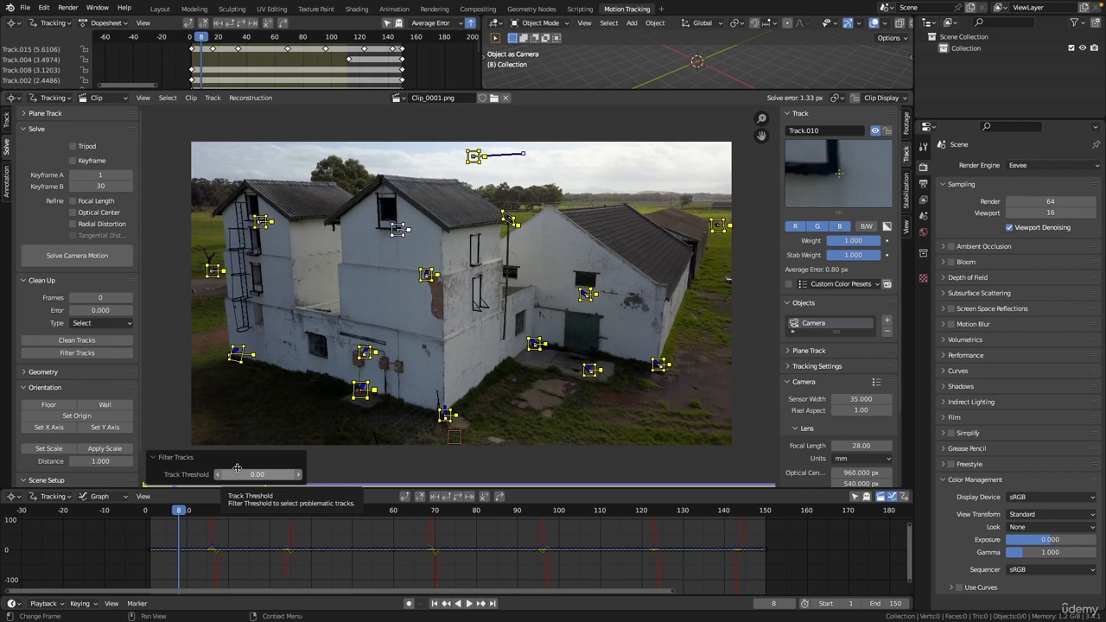
Raise the Track Threshold through about 13, 25, 69 and 109 until only the sky track is flagged.
left_click_drag(237, 468, 493, 465)
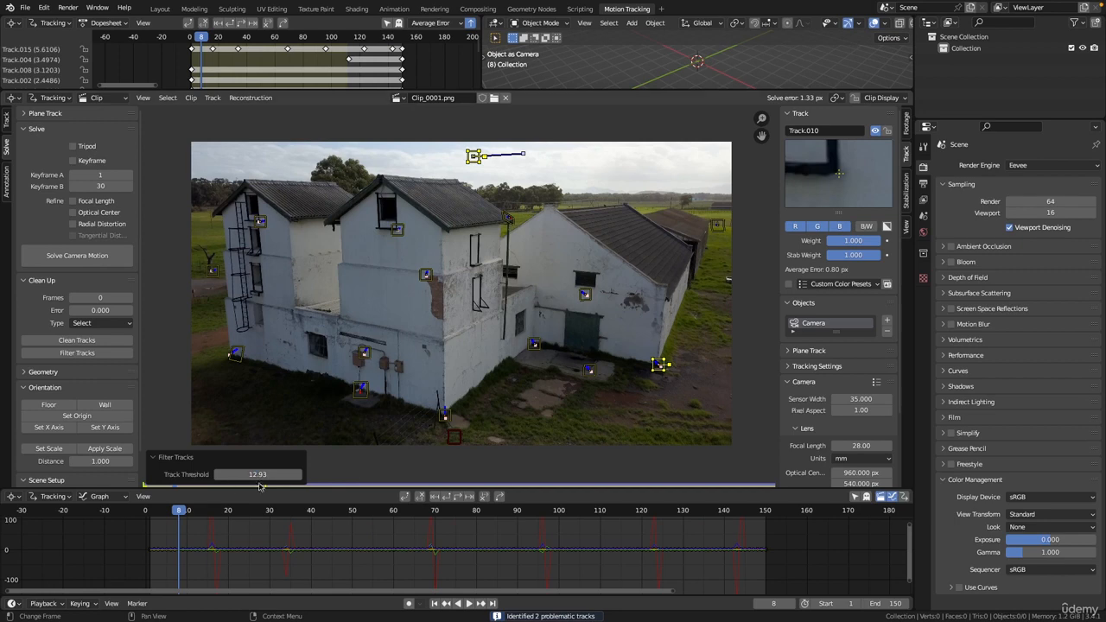
left_click_drag(258, 473, 292, 473)
left_click_drag(257, 467, 718, 463)
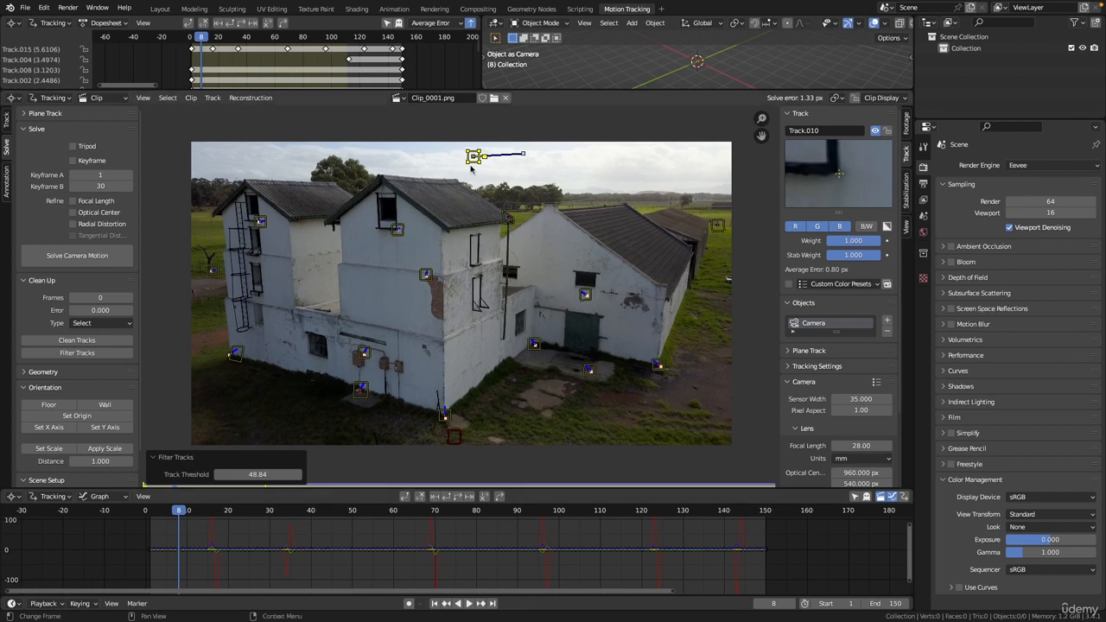
left_click_drag(243, 482, 332, 473)
left_click_drag(507, 466, 541, 468)
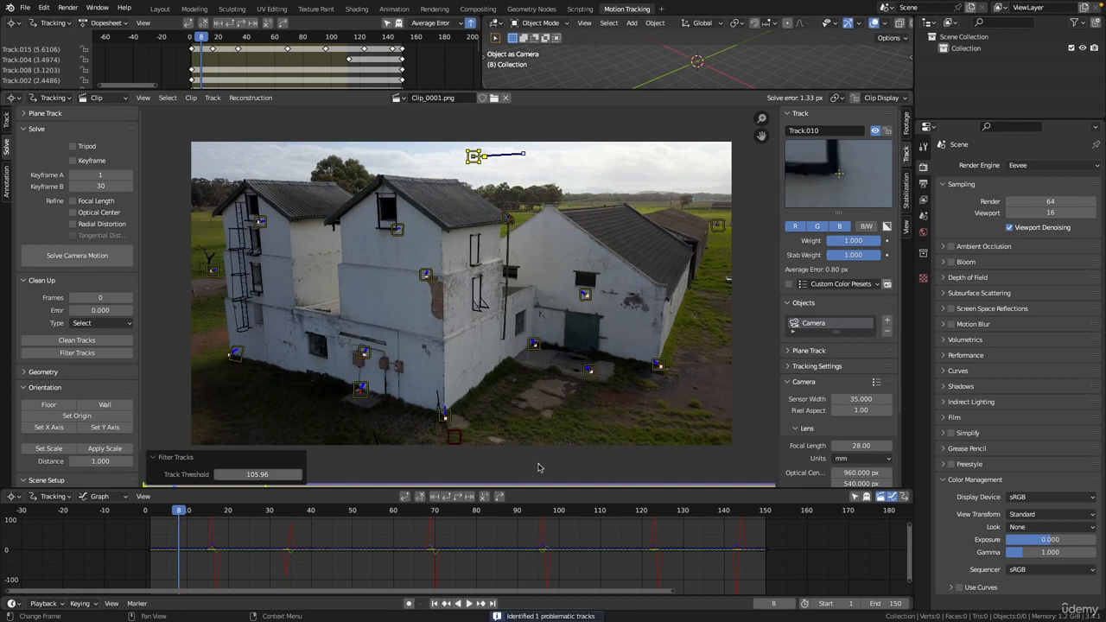
left_click_drag(261, 473, 648, 465)
left_click_drag(255, 476, 541, 459)
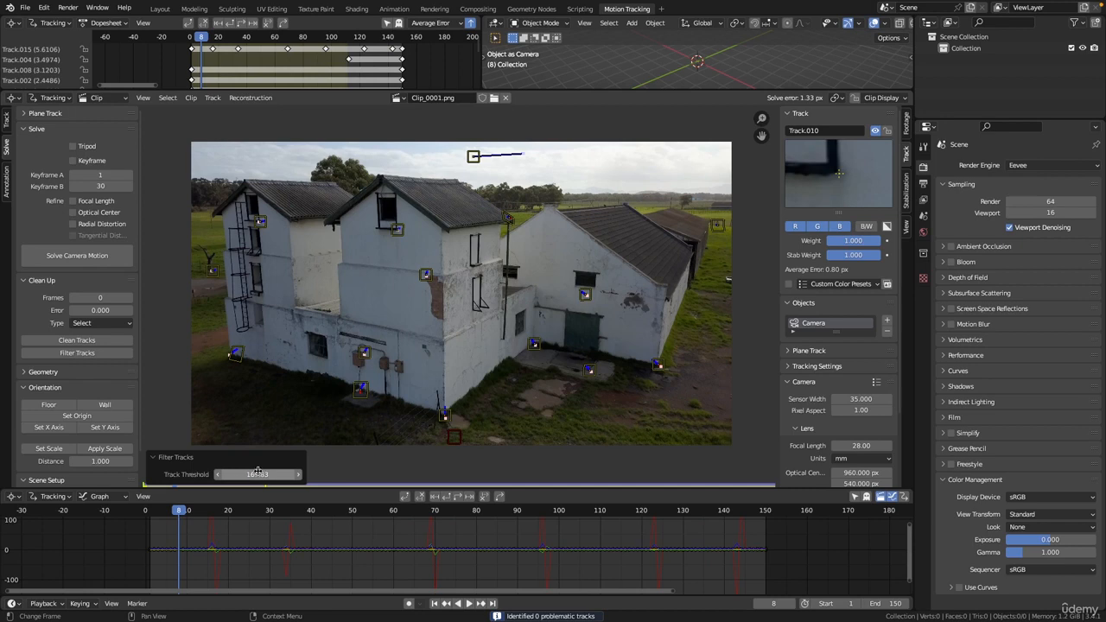
mouse_move(258, 473)
left_mouse_down()
mouse_move(164, 475)
mouse_move(361, 472)
mouse_move(273, 467)
mouse_move(309, 468)
mouse_move(267, 485)
left_mouse_up()
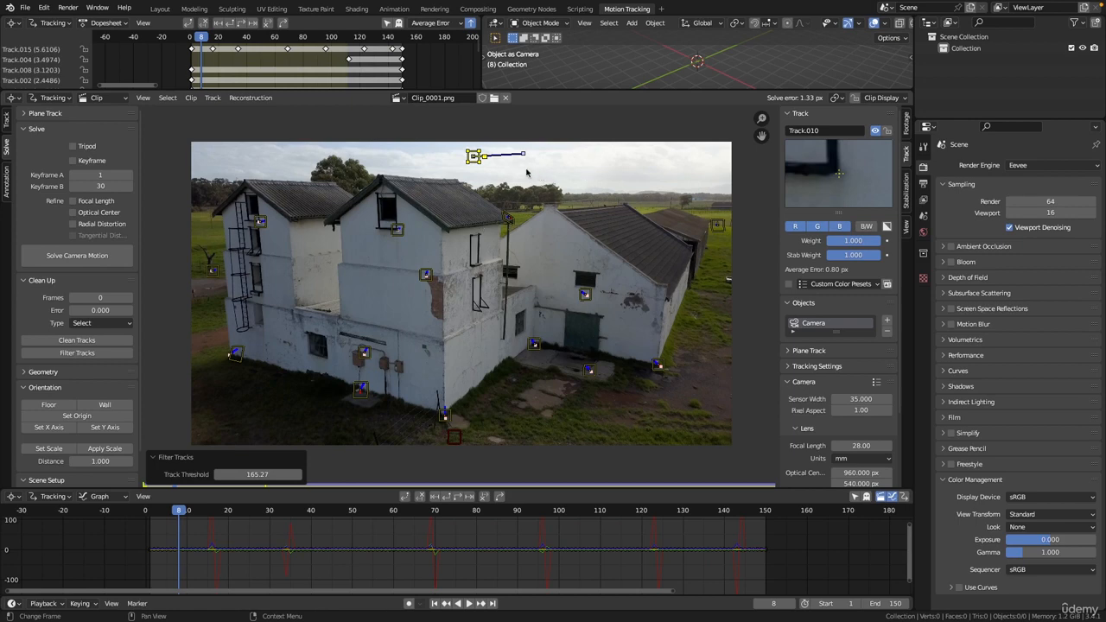
Delete the flagged sky track and re-solve the camera, bringing the error to 0.11 px.
key("x")
left_click(487, 169)
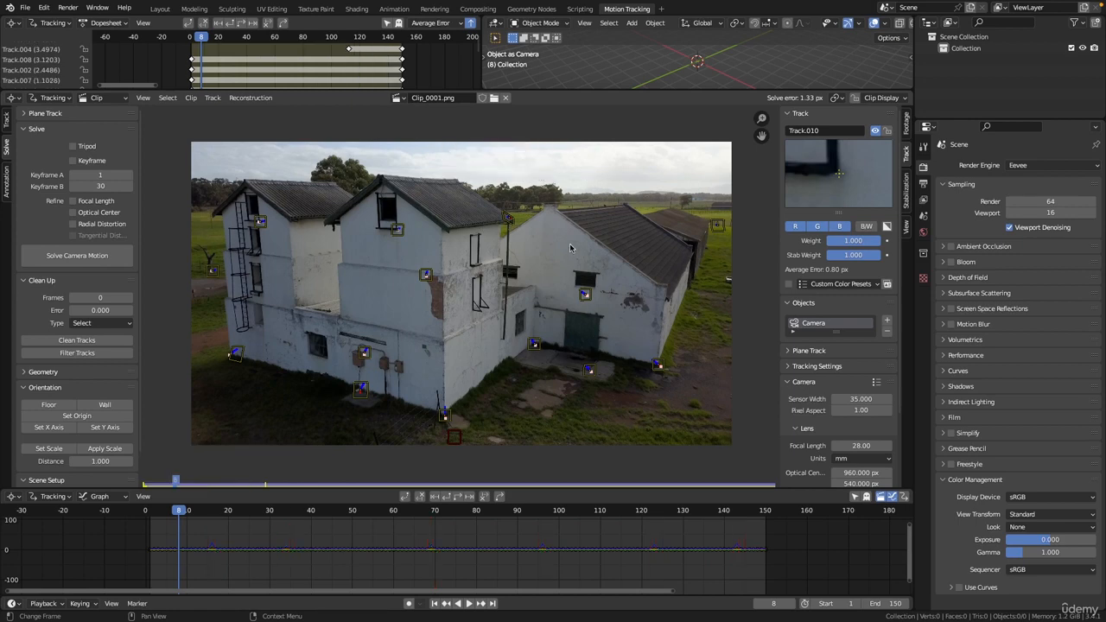
left_click(63, 258)
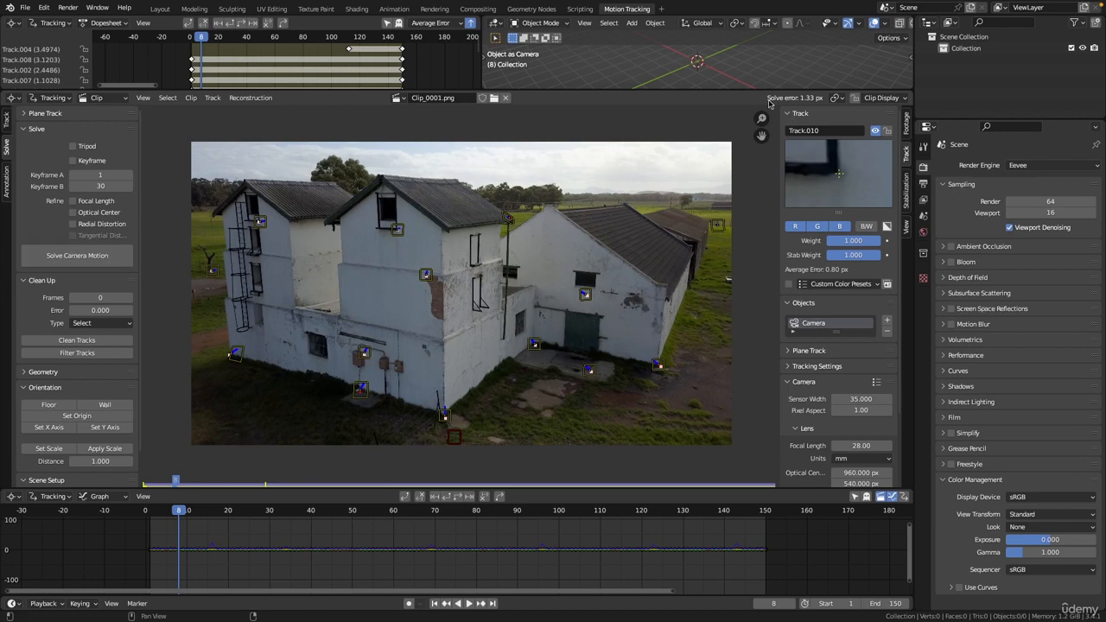
left_click(79, 256)
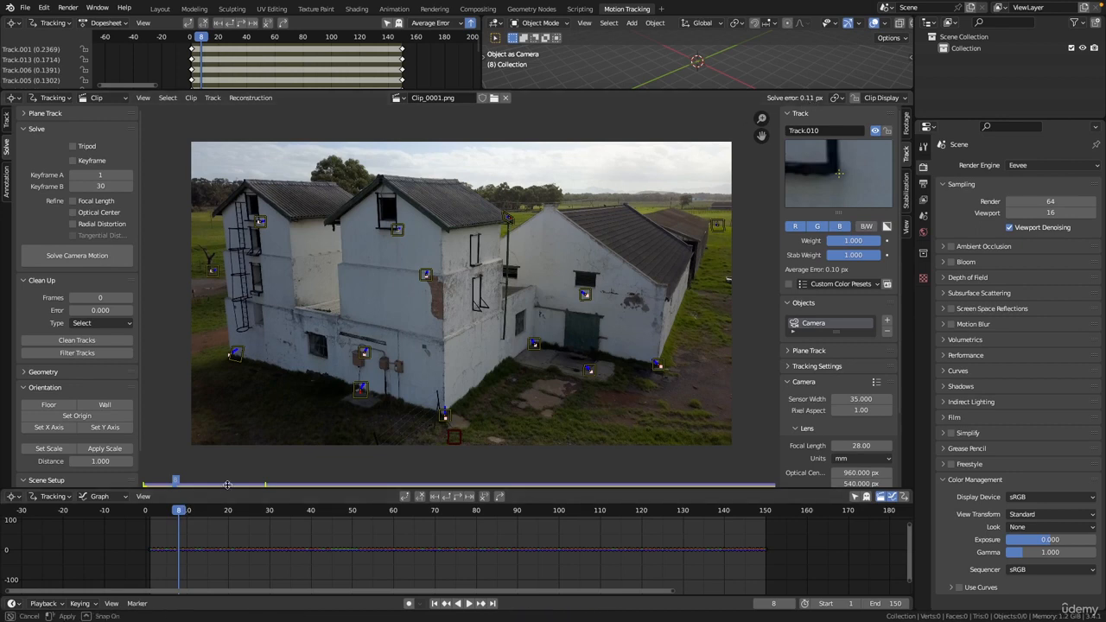
Enlarge the graph and footage views and scrub the clip to check the markers.
left_click_drag(227, 489, 226, 475)
middle_click_drag(391, 303, 413, 271, "ctrl")
left_click_drag(172, 497, 345, 497)
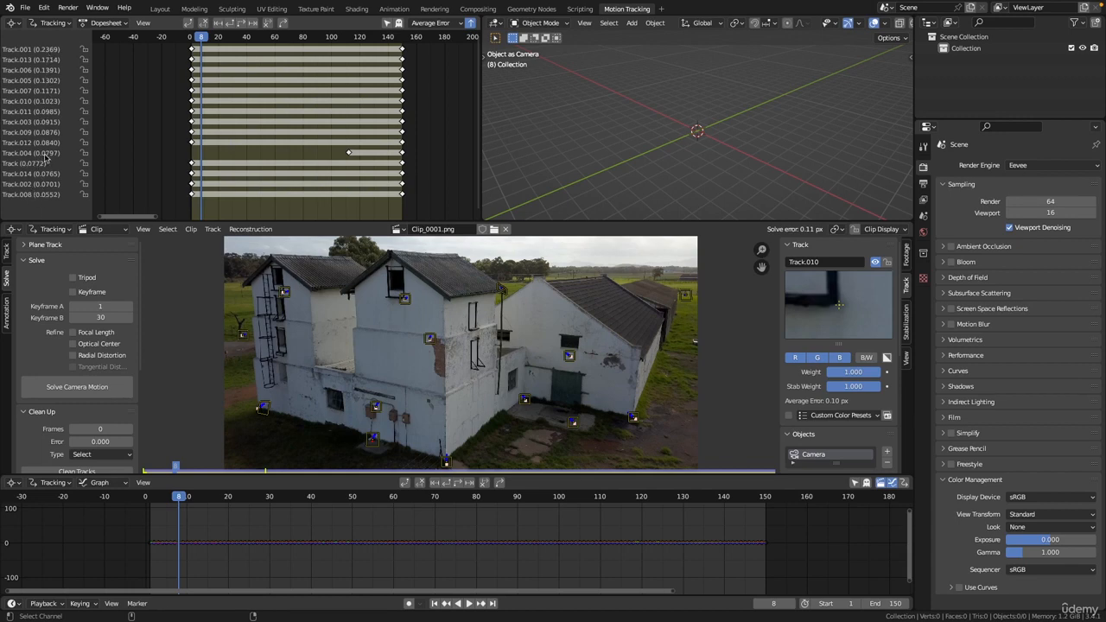
Select Track.001, cancel its deletion, and deselect it again.
left_click(28, 50)
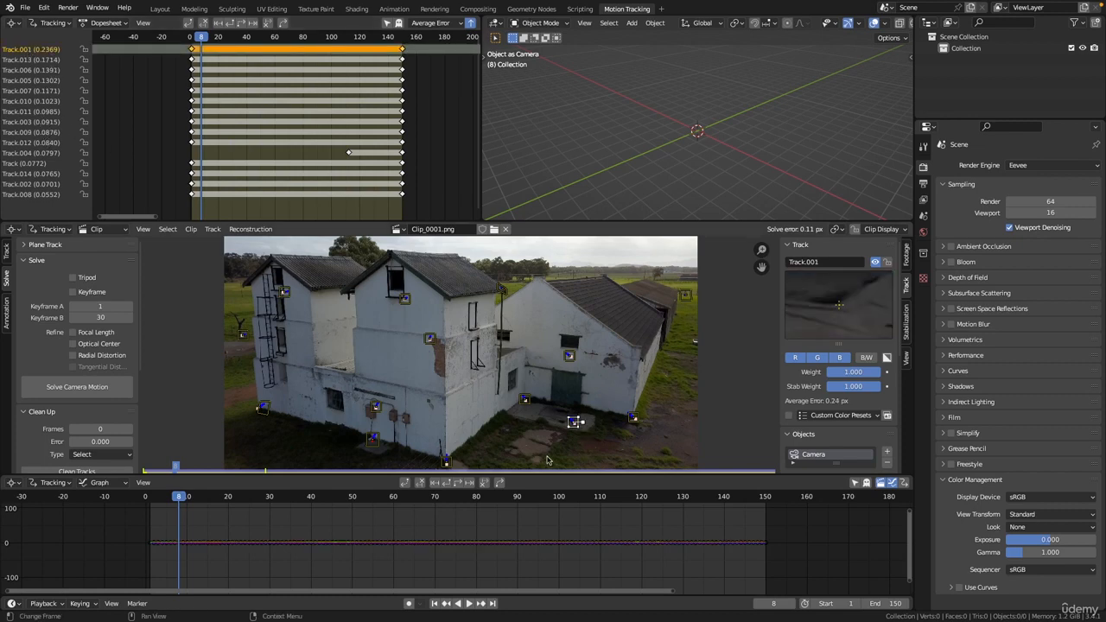
key("x")
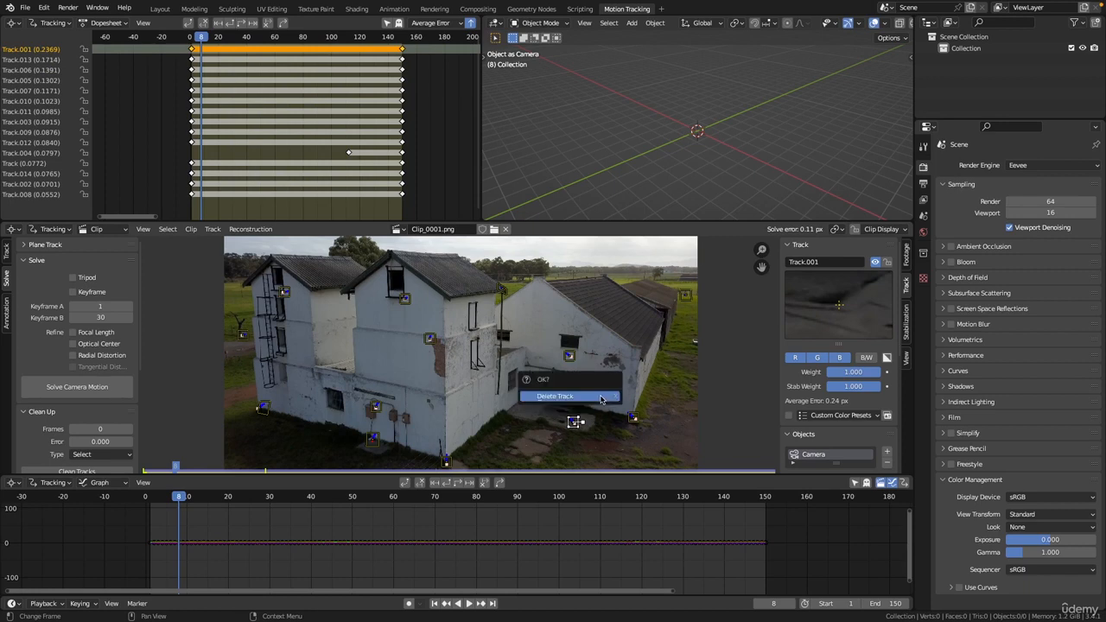
key("Escape")
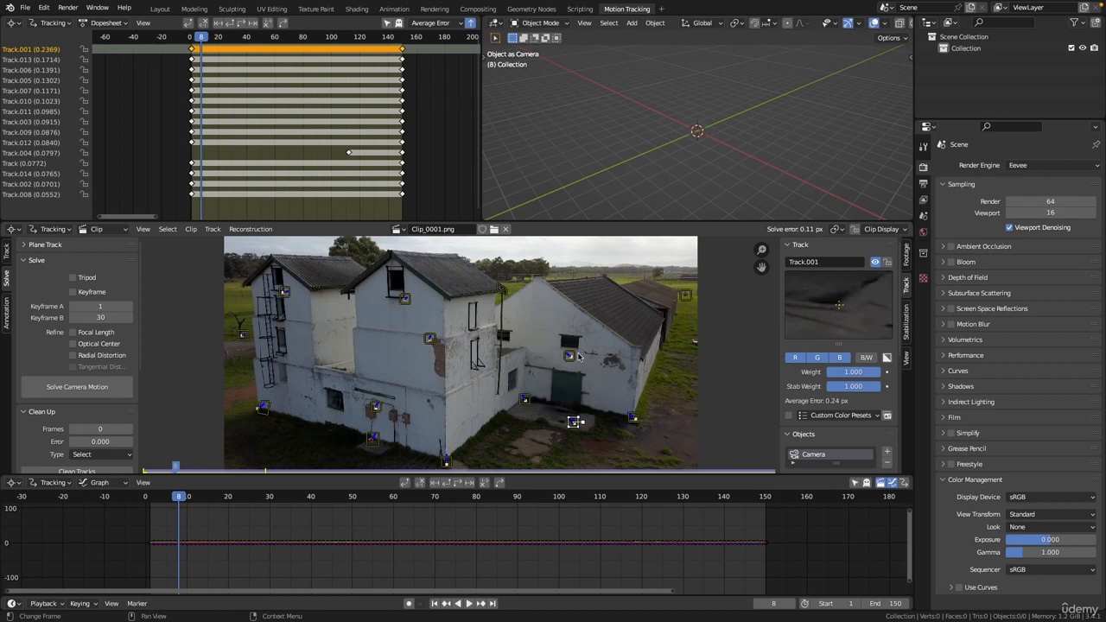
left_click(37, 50)
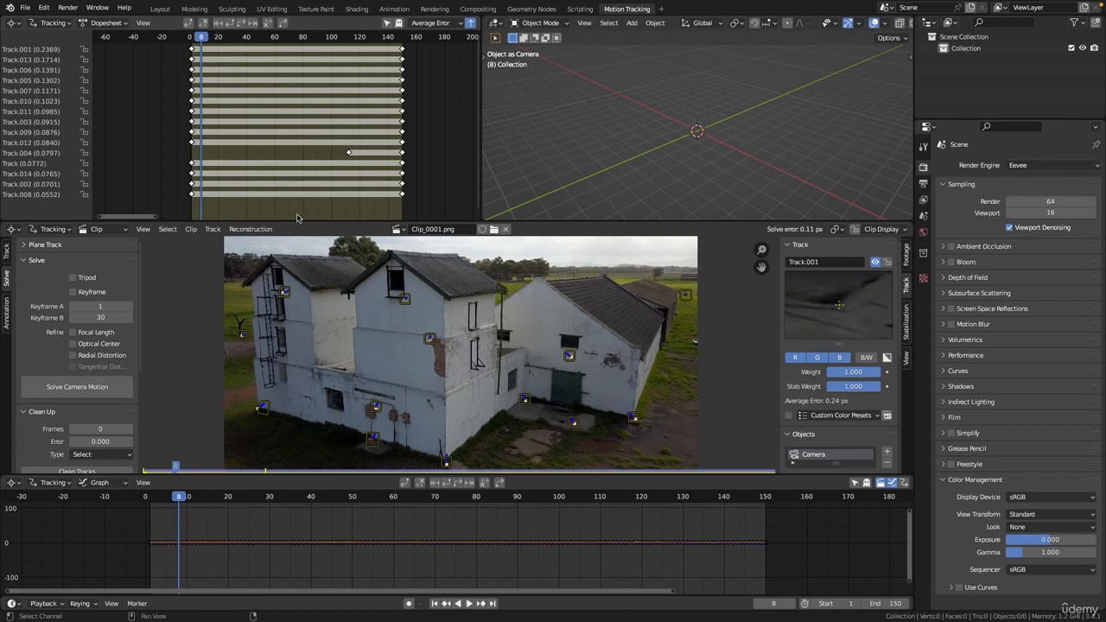
Enlarge the clip view and save the project as CameraTrack_01.blend.
left_click_drag(296, 222, 296, 67)
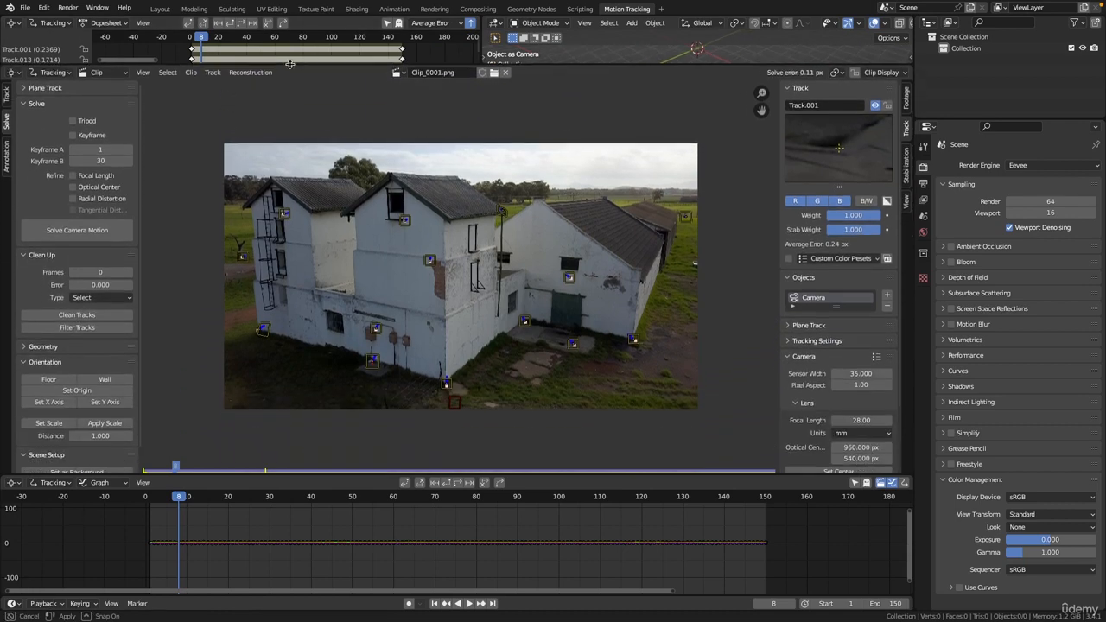
scroll(446, 187, "up", 2)
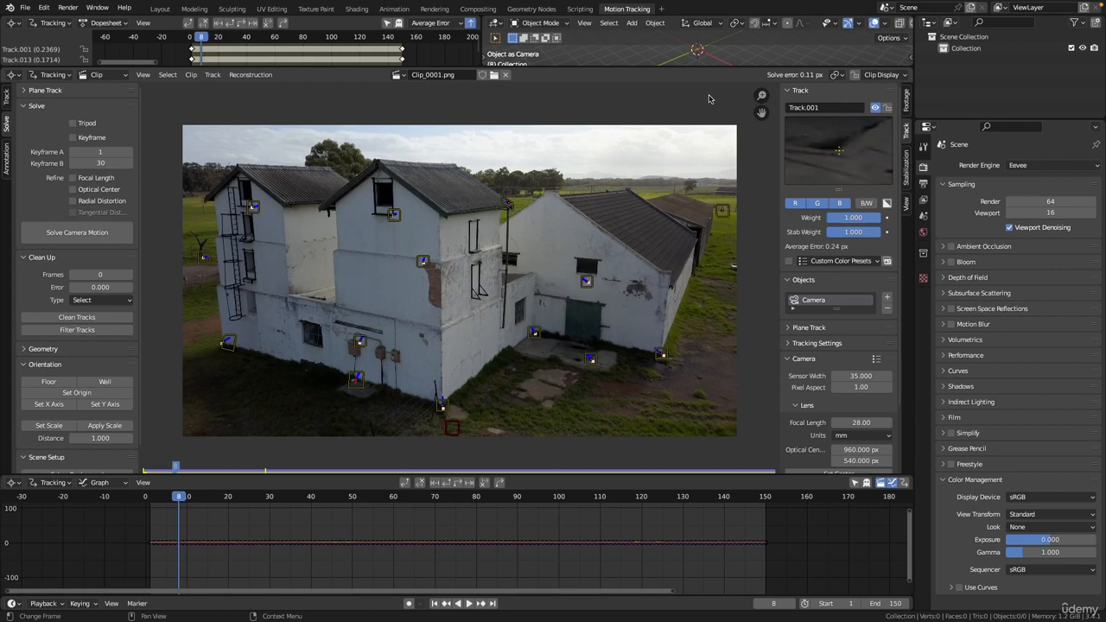
key("ctrl+s")
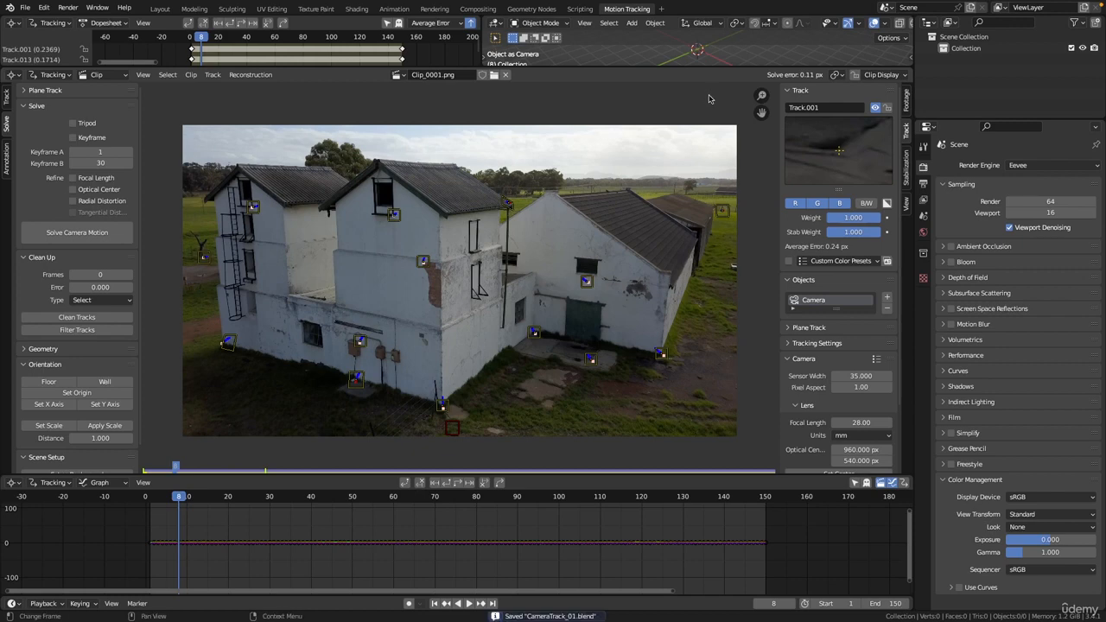